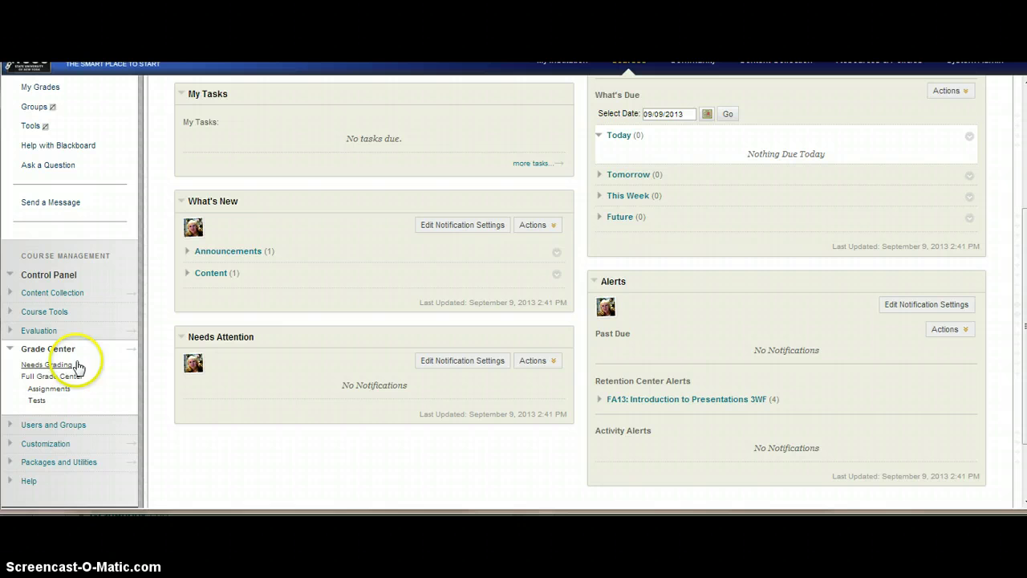
# - Open the Full Grade Center and review its columns from Last Access through Final Project
pyautogui.click(96, 379)
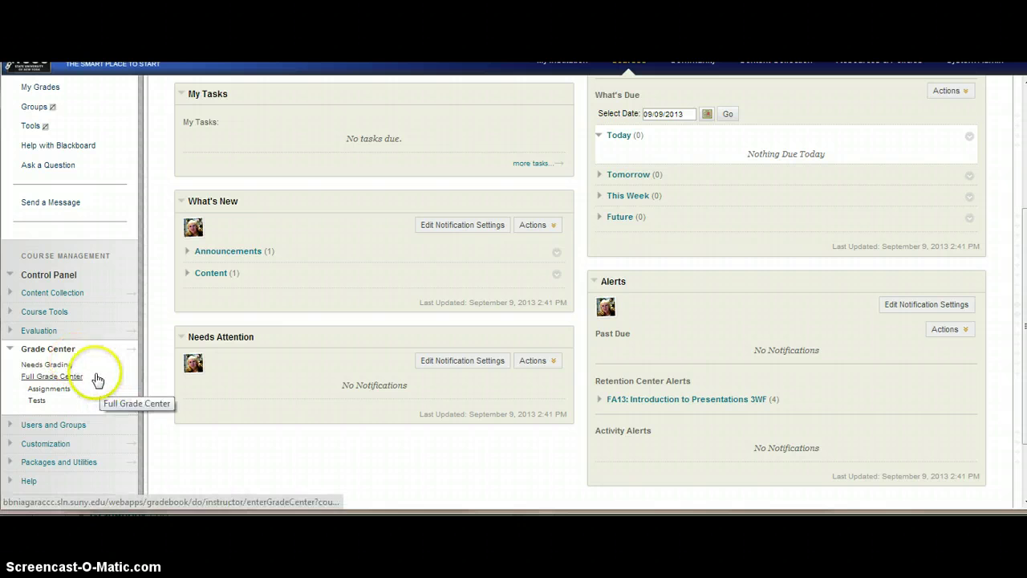
pyautogui.click(25, 377)
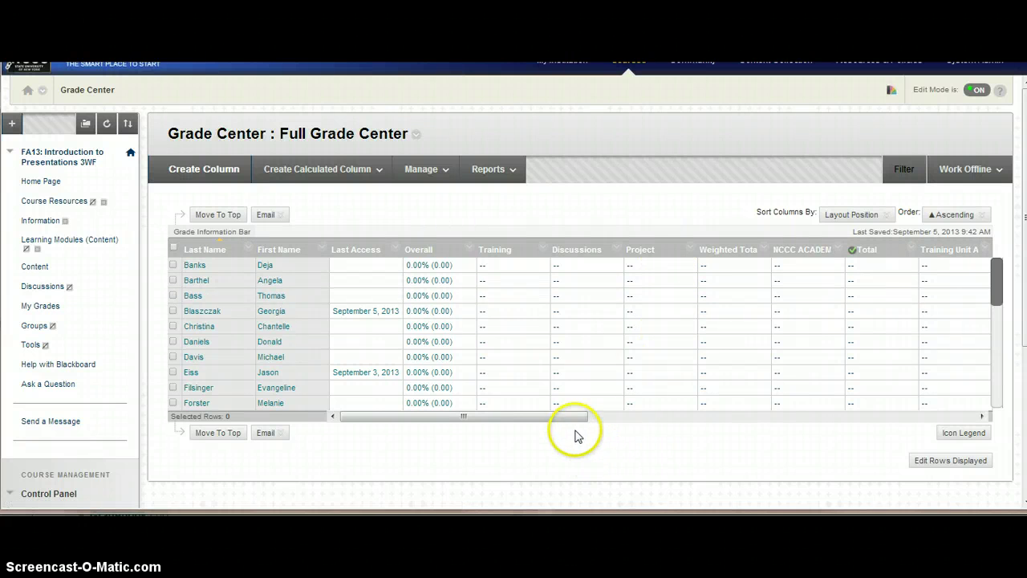
pyautogui.moveTo(576, 423); pyautogui.dragTo(636, 423)
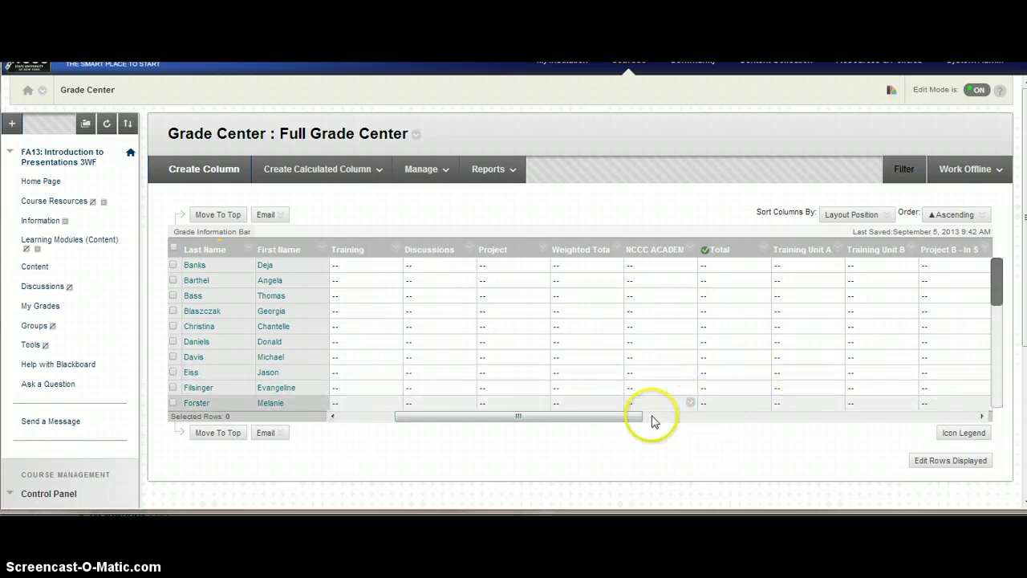
pyautogui.moveTo(615, 416); pyautogui.dragTo(688, 424)
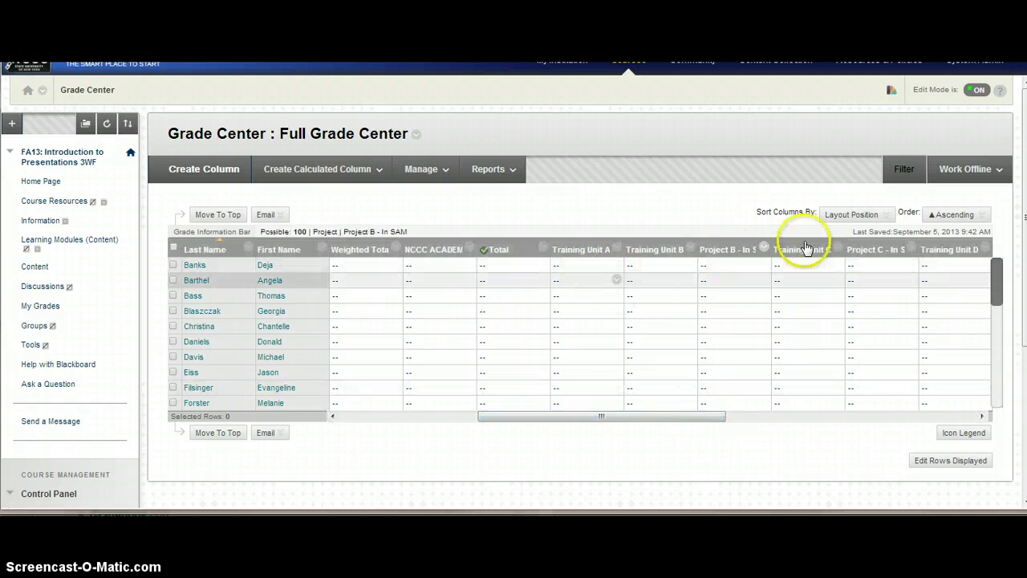
pyautogui.moveTo(674, 418)
pyautogui.mouseDown()
pyautogui.moveTo(665, 424)
pyautogui.moveTo(916, 423)
pyautogui.mouseUp()
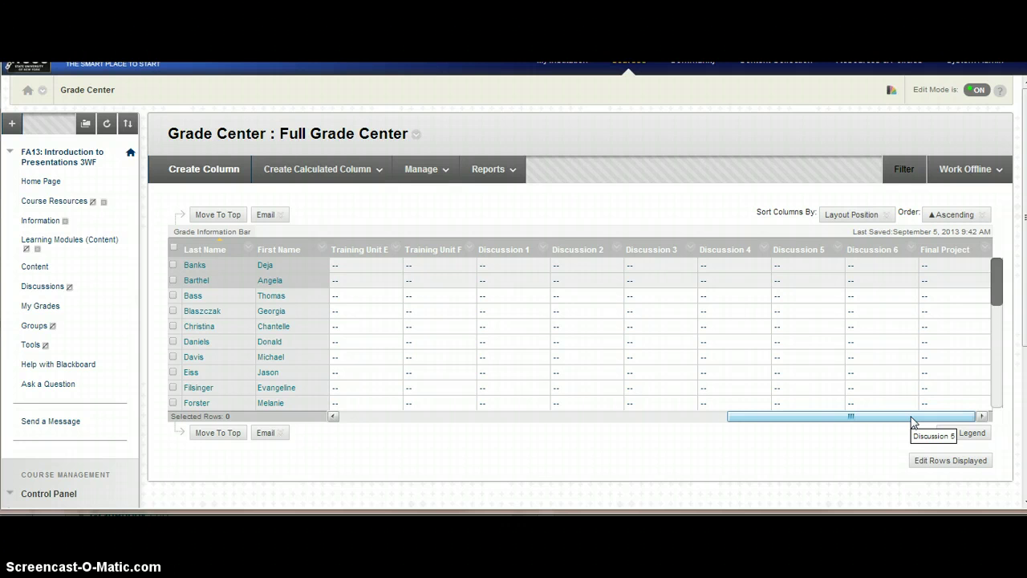
pyautogui.click(910, 423)
pyautogui.moveTo(907, 419); pyautogui.dragTo(364, 408)
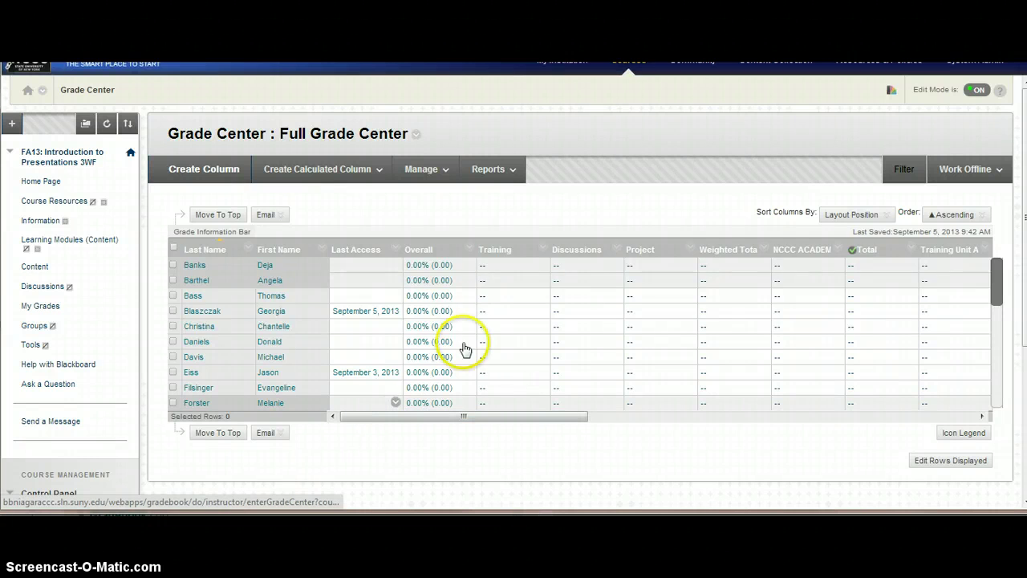
# - Edit the Overall weighted column so that it is calculated as a running total
pyautogui.click(470, 252)
pyautogui.click(504, 299)
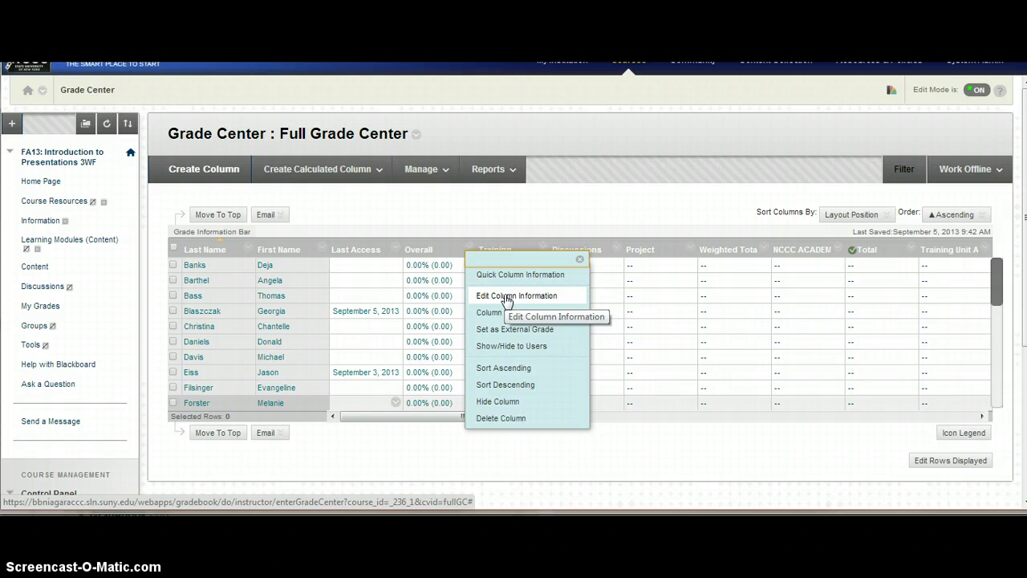
pyautogui.click(506, 296)
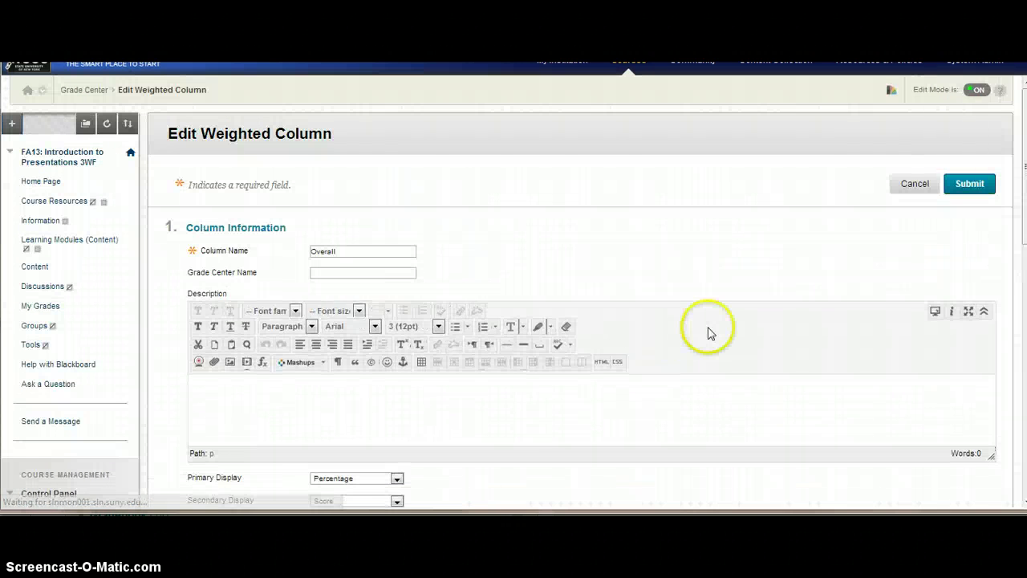
pyautogui.scroll(-5, 709, 332)
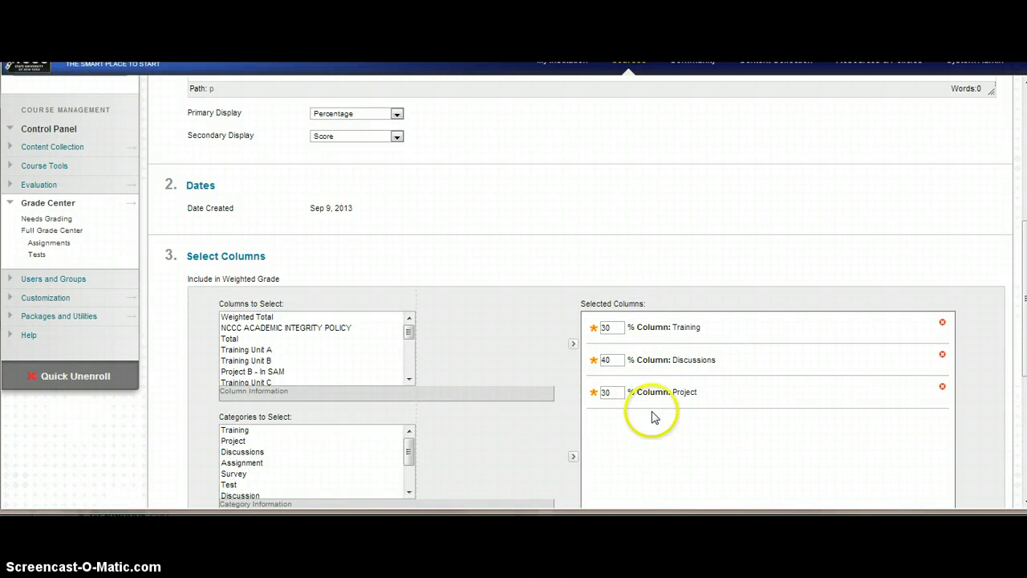
pyautogui.scroll(-1, 651, 418)
pyautogui.scroll(-1, 651, 418)
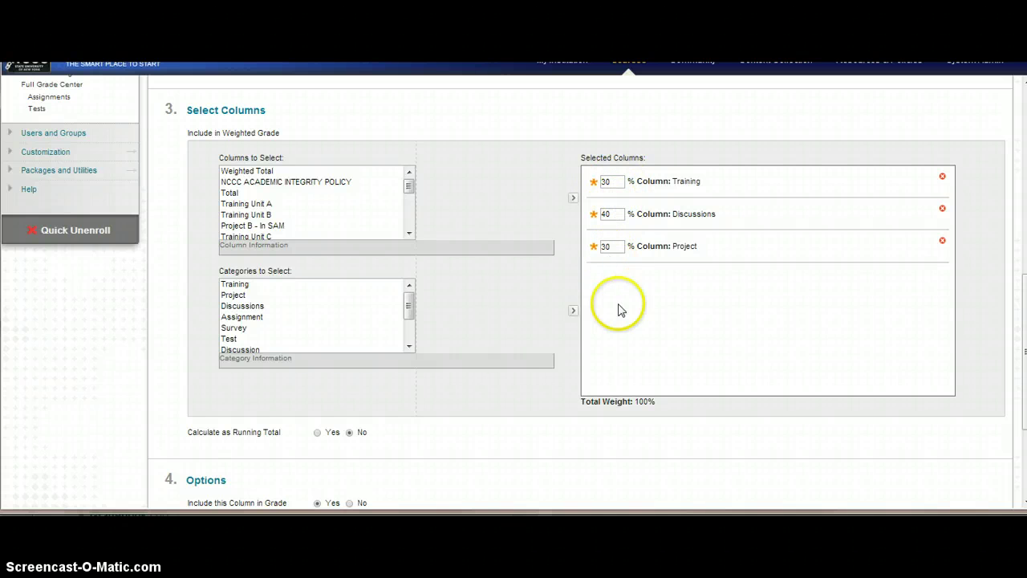
pyautogui.scroll(-1, 560, 374)
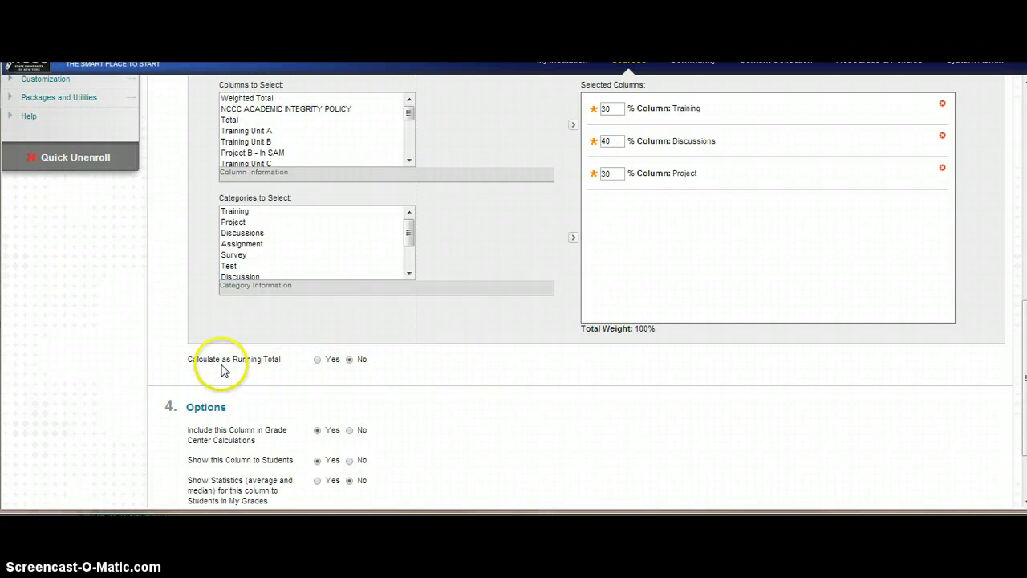
pyautogui.click(318, 361)
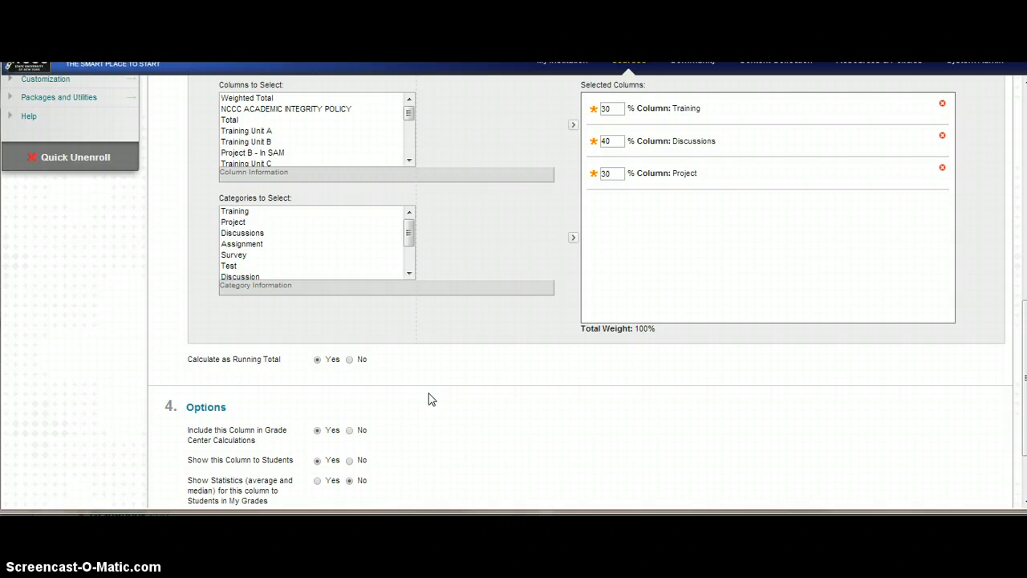
# - Review the Overall column's remaining options and submit the column changes
pyautogui.scroll(-1, 428, 399)
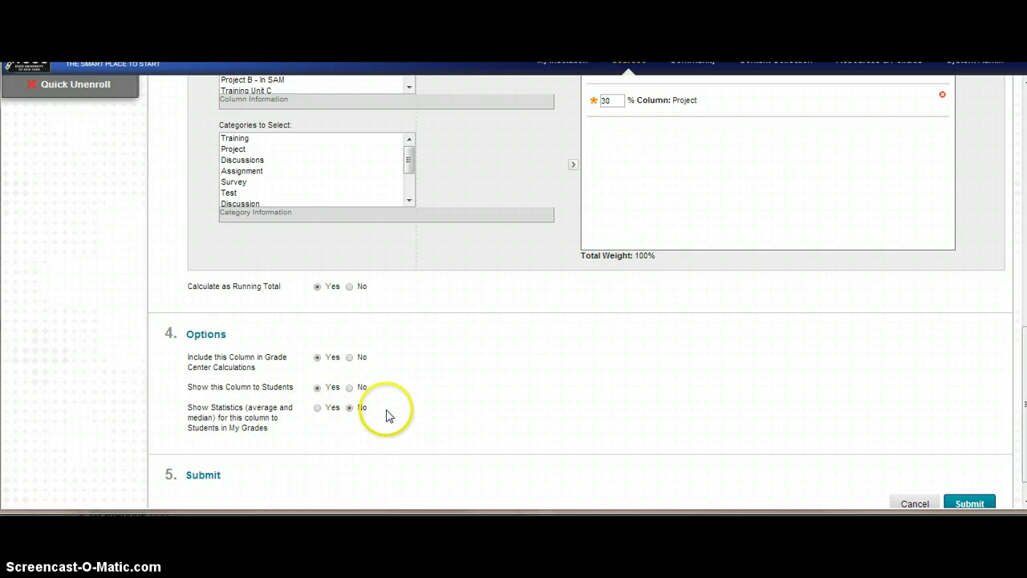
pyautogui.scroll(8, 386, 411)
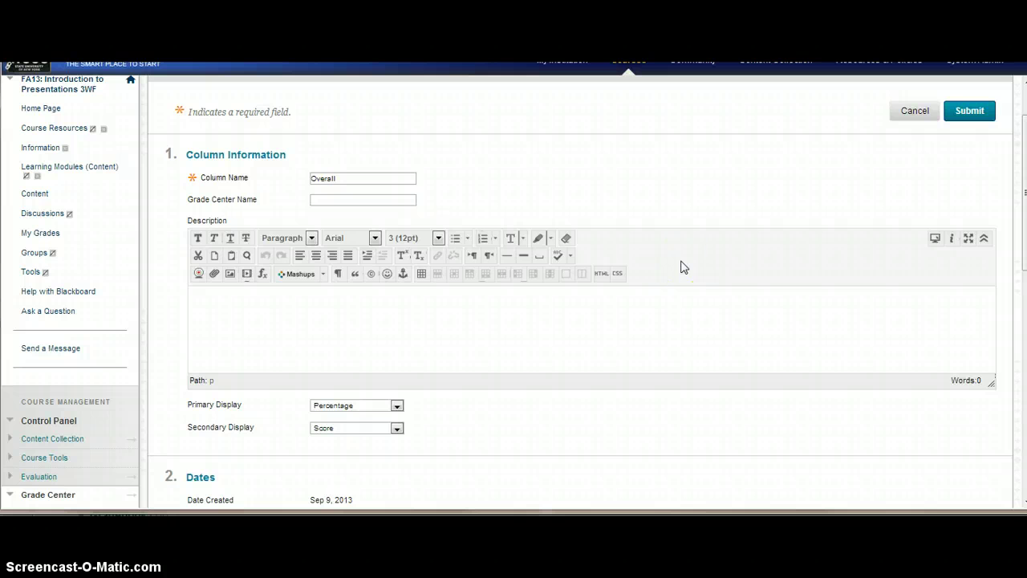
pyautogui.scroll(-10, 681, 267)
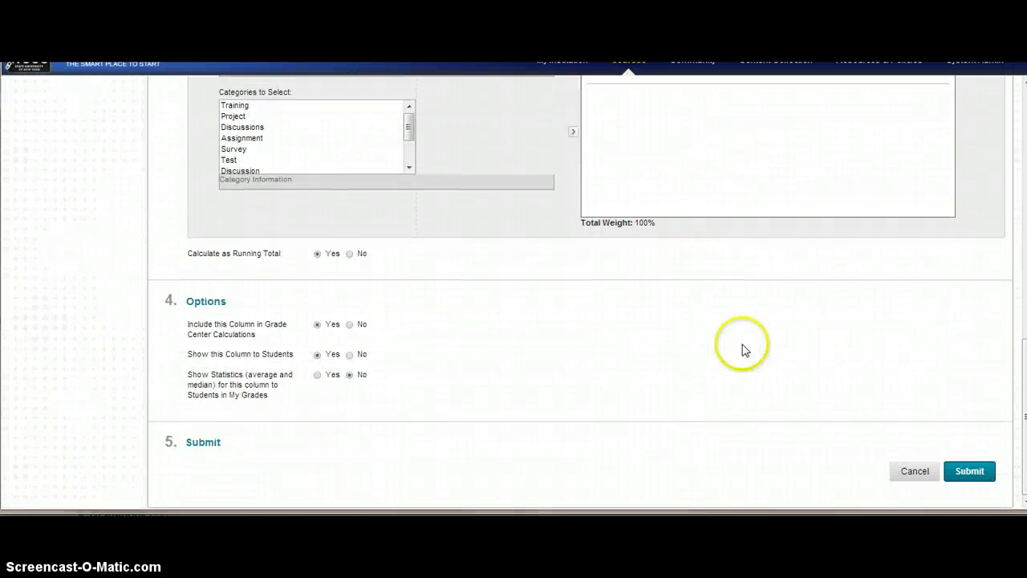
pyautogui.click(985, 472)
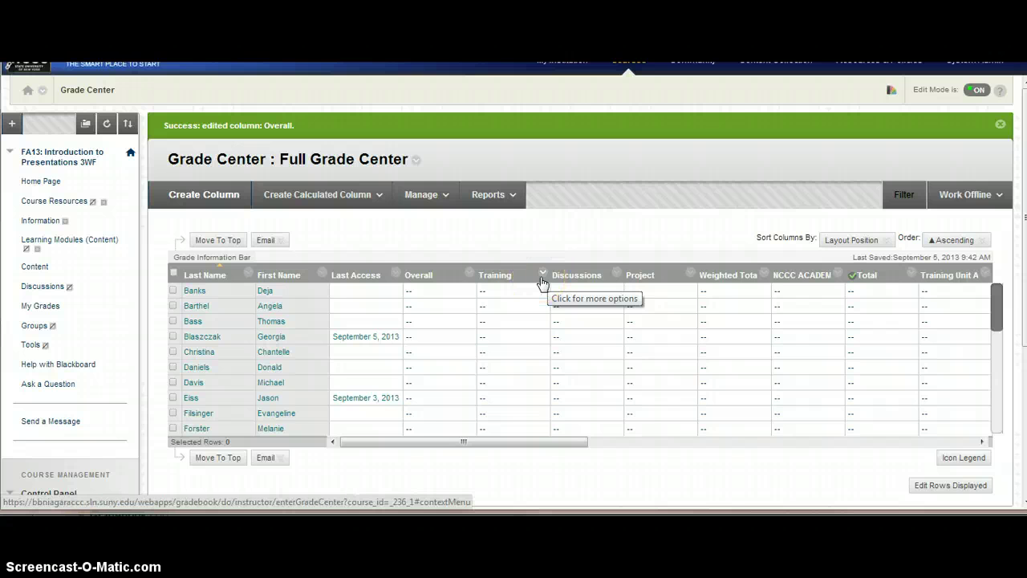
# - Open the Training total column for editing and check the available Primary Display formats
pyautogui.click(542, 274)
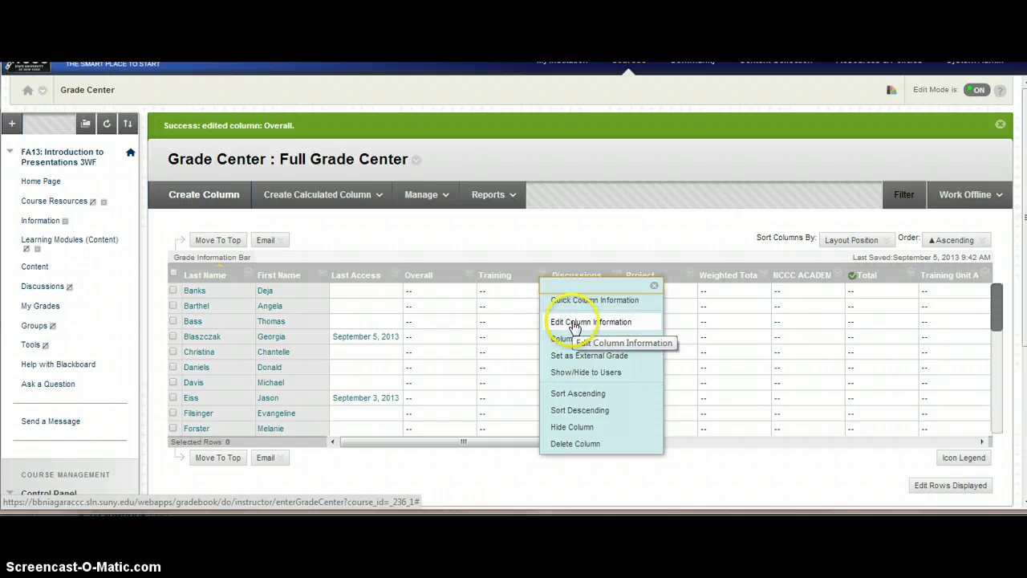
pyautogui.click(573, 323)
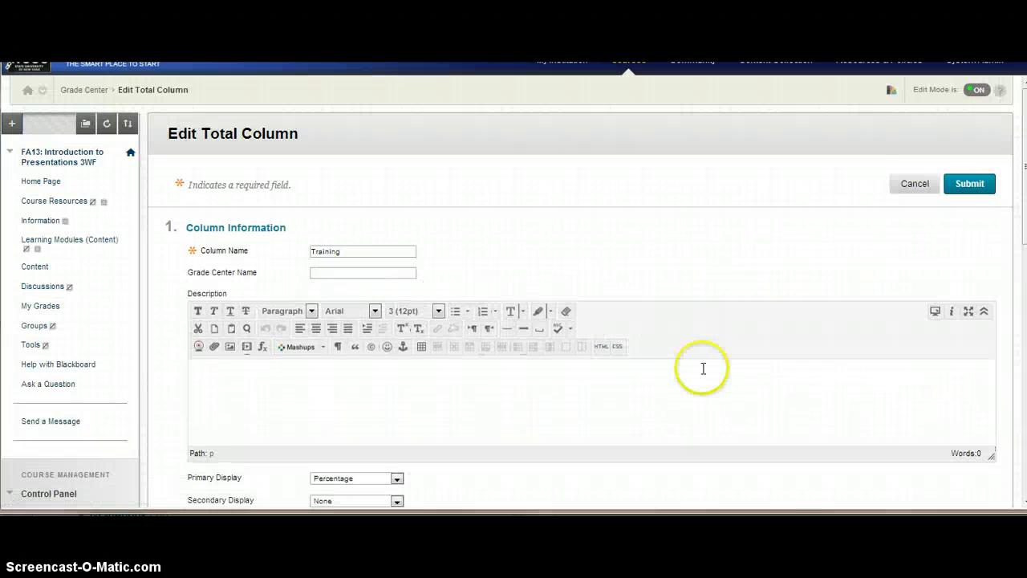
pyautogui.scroll(-3, 706, 369)
pyautogui.scroll(-3, 713, 370)
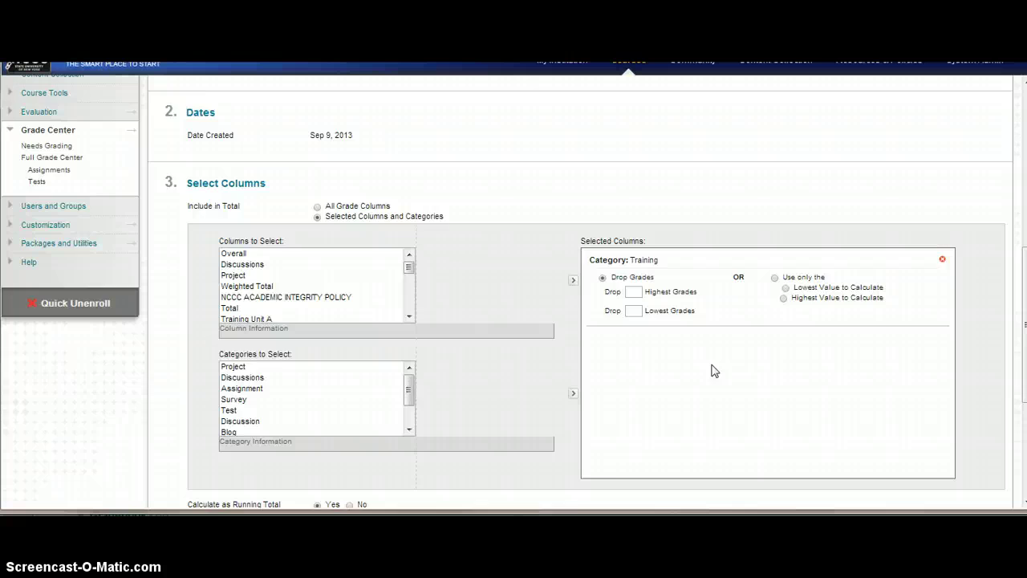
pyautogui.scroll(2, 712, 370)
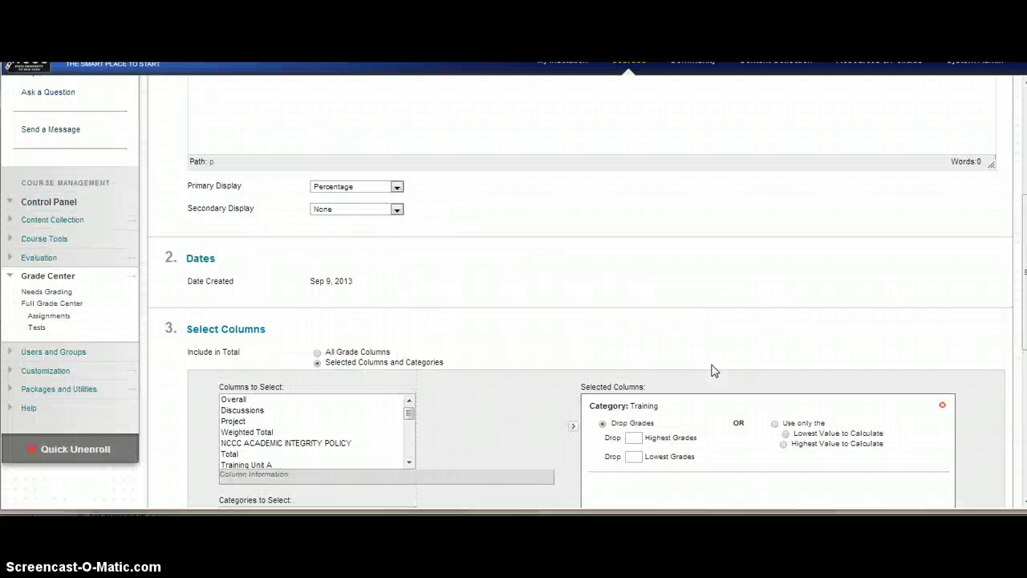
pyautogui.click(397, 187)
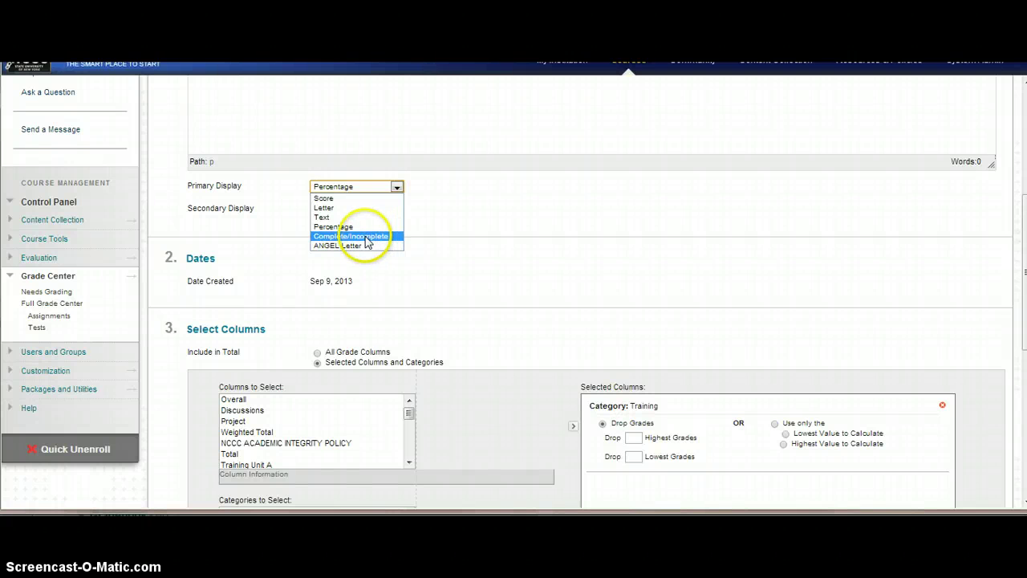
pyautogui.click(560, 233)
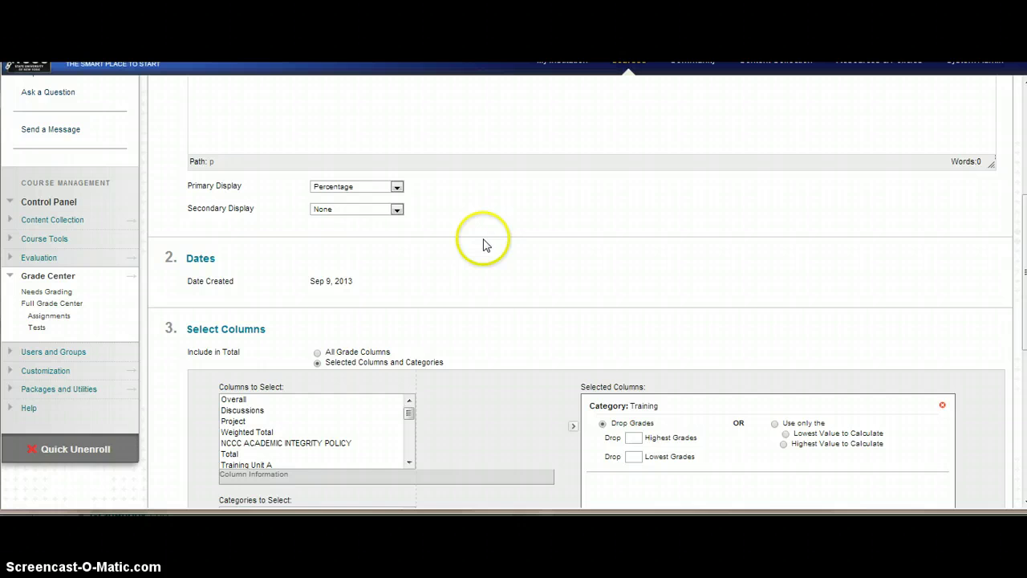
# - Review the Training category's drop-grade settings and column options, and submit the Training column
pyautogui.scroll(-3, 502, 238)
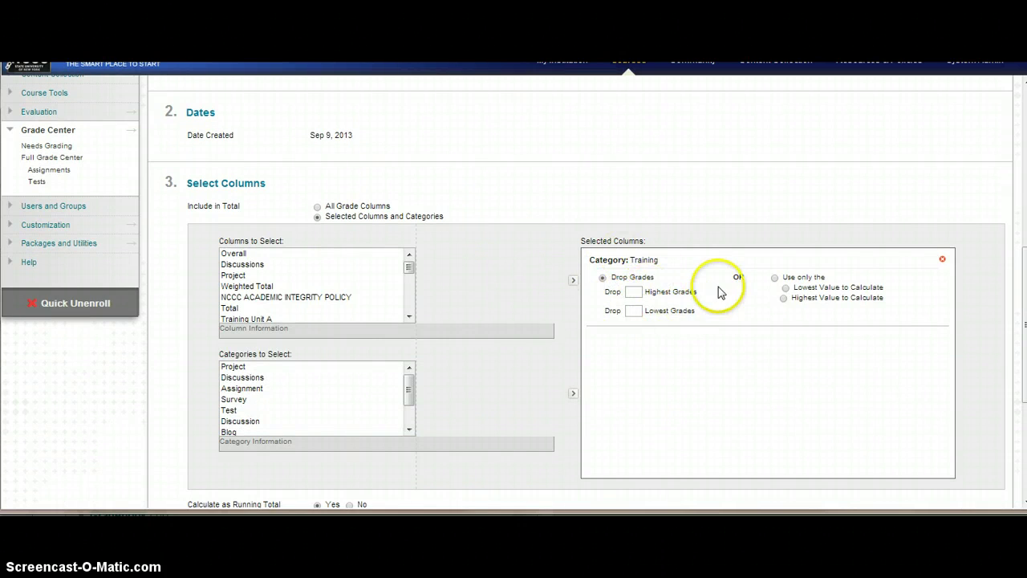
pyautogui.scroll(-2, 717, 291)
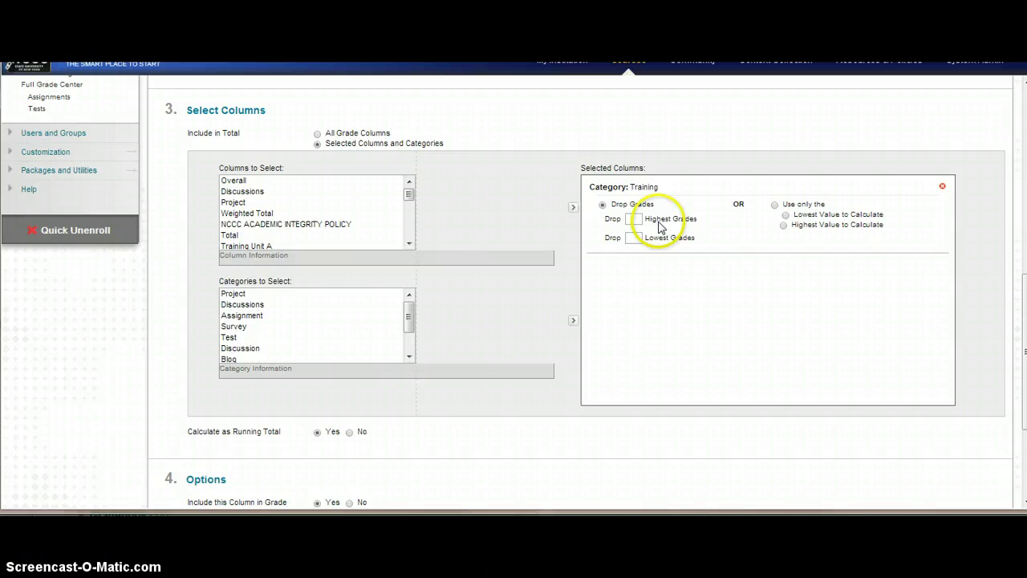
pyautogui.click(638, 237)
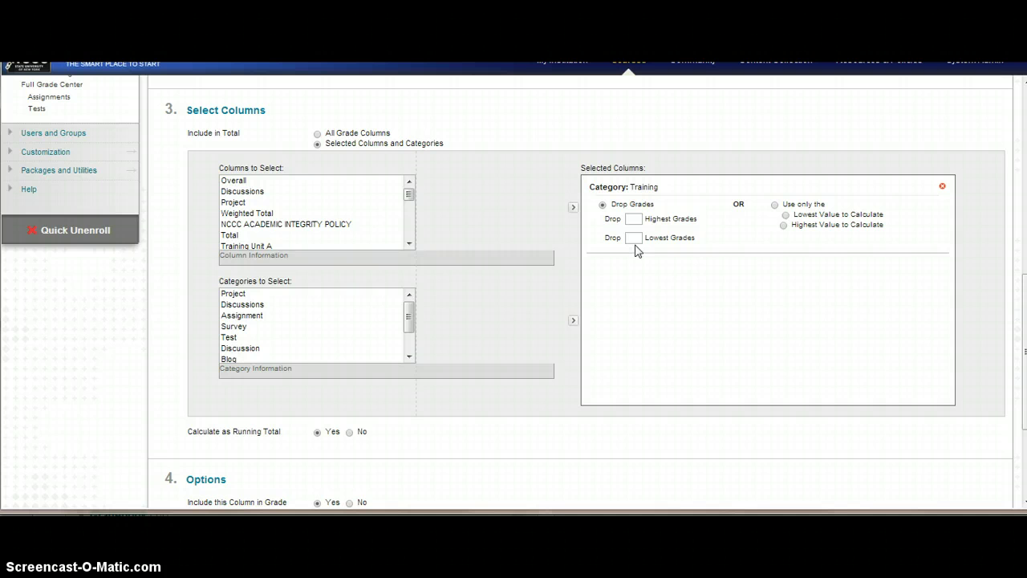
pyautogui.scroll(-3, 637, 248)
pyautogui.click(405, 326)
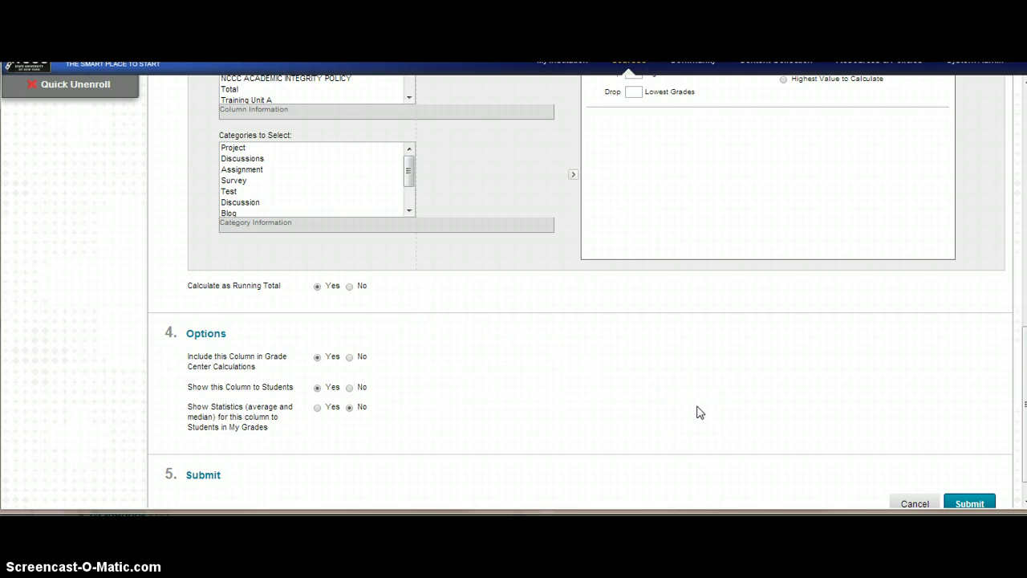
pyautogui.scroll(-1, 697, 411)
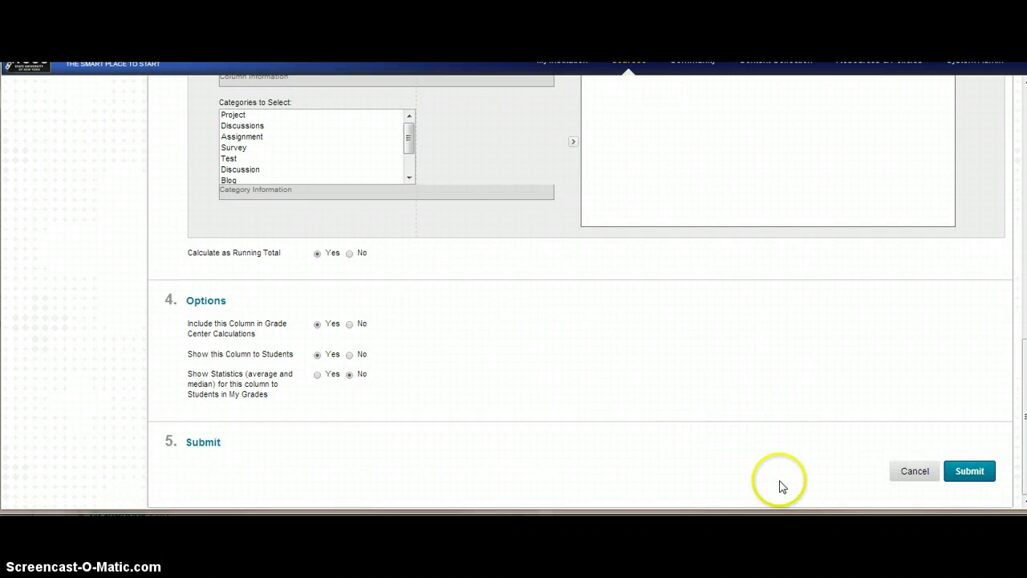
pyautogui.click(984, 472)
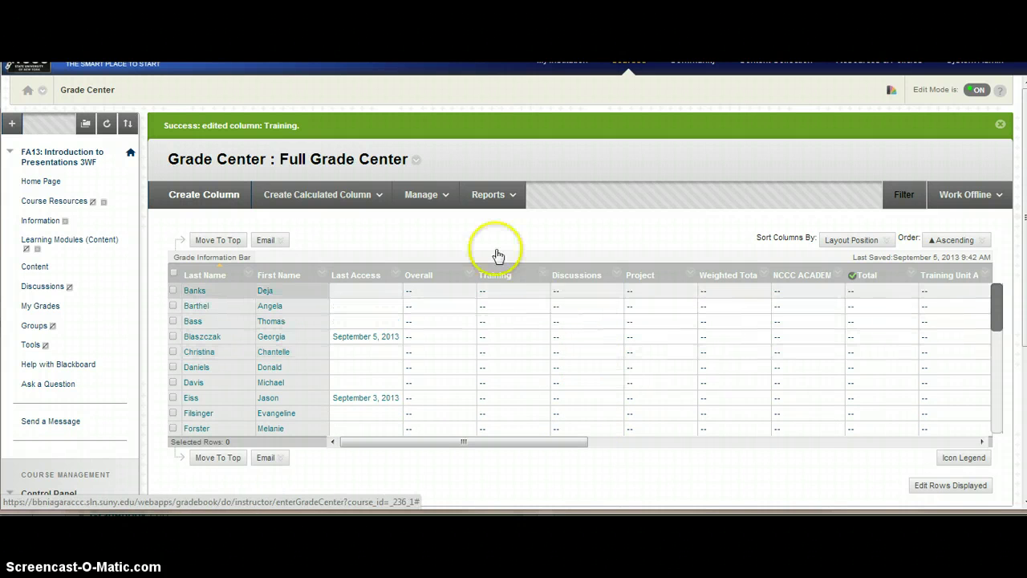
# - Open Column Organization and move the Overall column above the freeze bar, directly after First Name
pyautogui.click(411, 191)
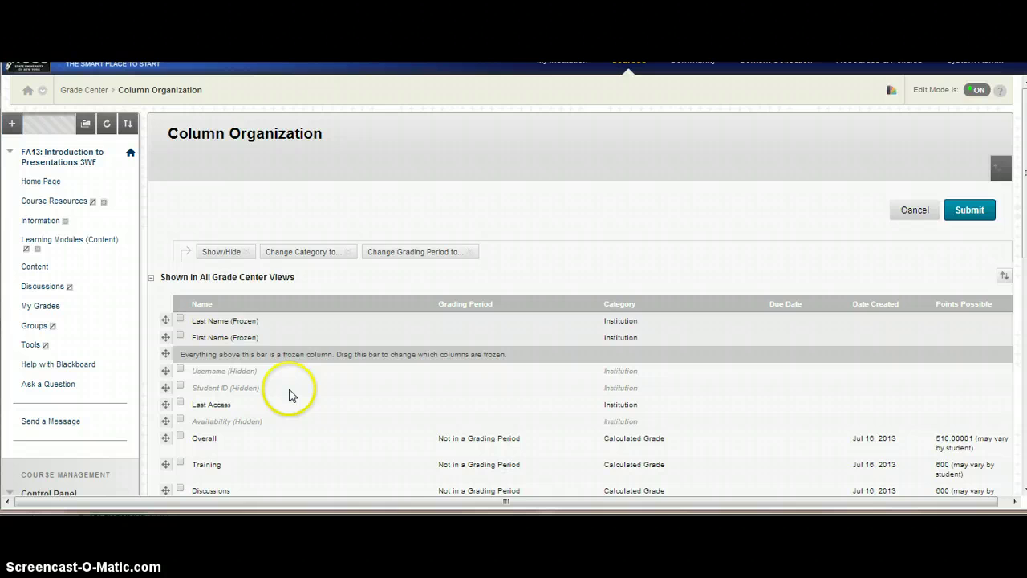
pyautogui.scroll(-1, 265, 397)
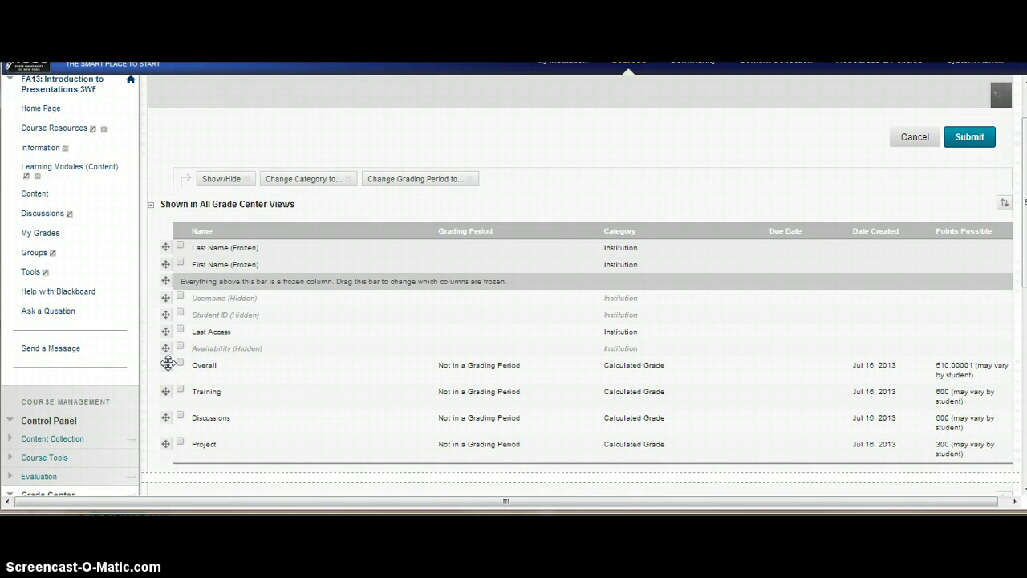
pyautogui.moveTo(167, 364); pyautogui.dragTo(180, 277)
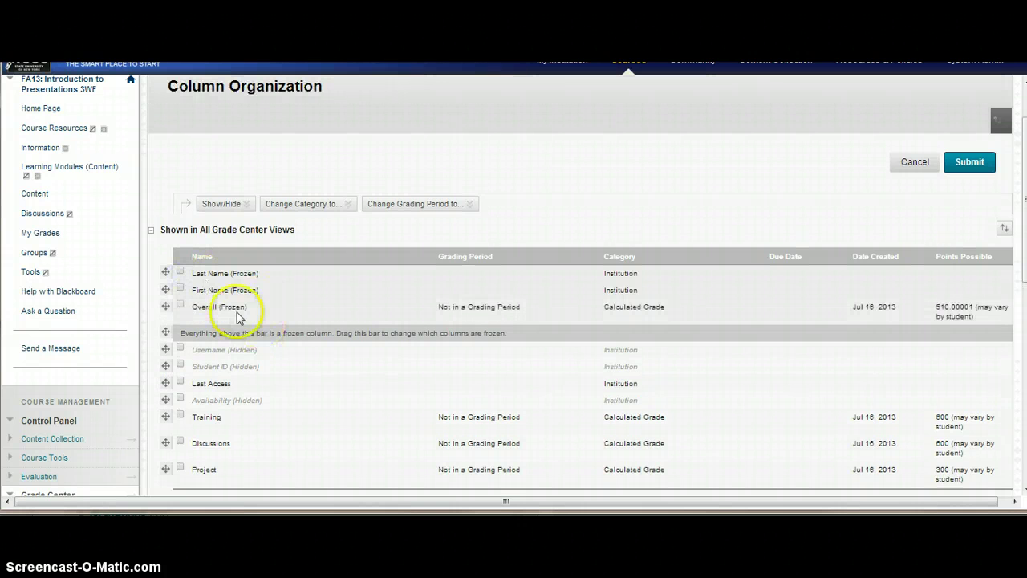
# - Select the Training column, check the Show/Hide options for selected columns, and clear the selection
pyautogui.scroll(-1, 397, 412)
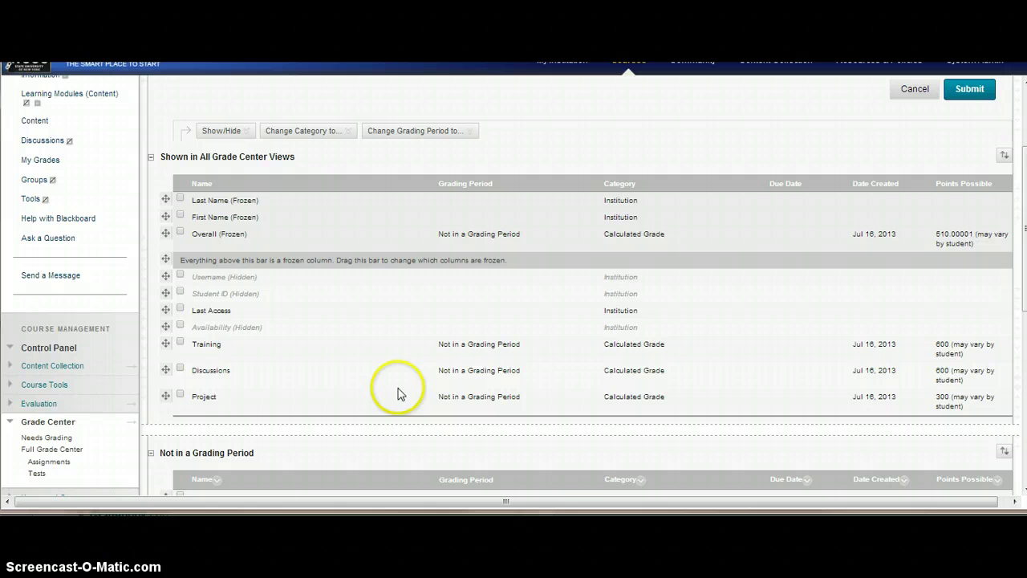
pyautogui.click(181, 345)
pyautogui.scroll(-4, 245, 351)
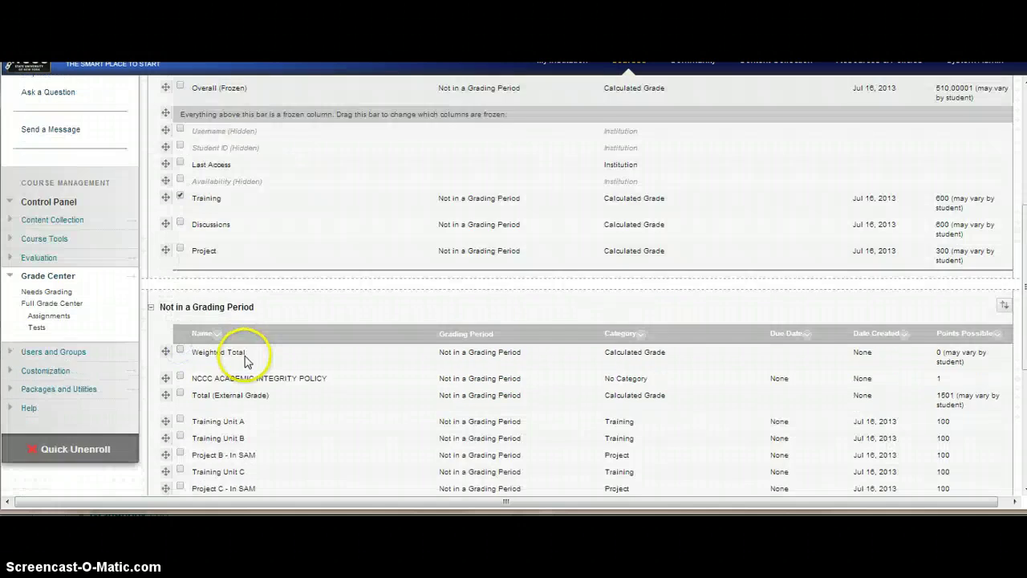
pyautogui.scroll(-2, 249, 367)
pyautogui.click(219, 438)
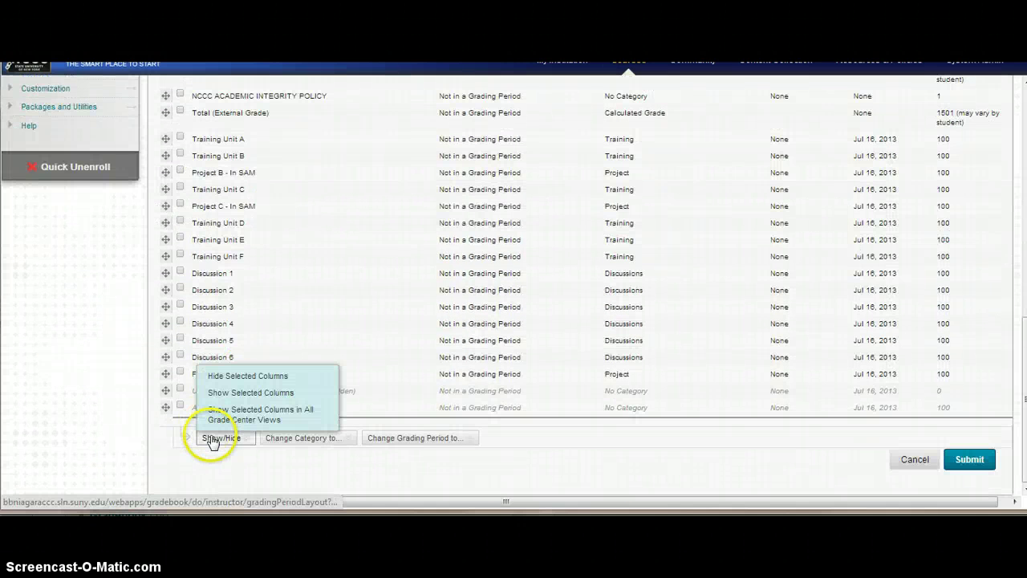
pyautogui.click(265, 377)
pyautogui.scroll(4, 321, 340)
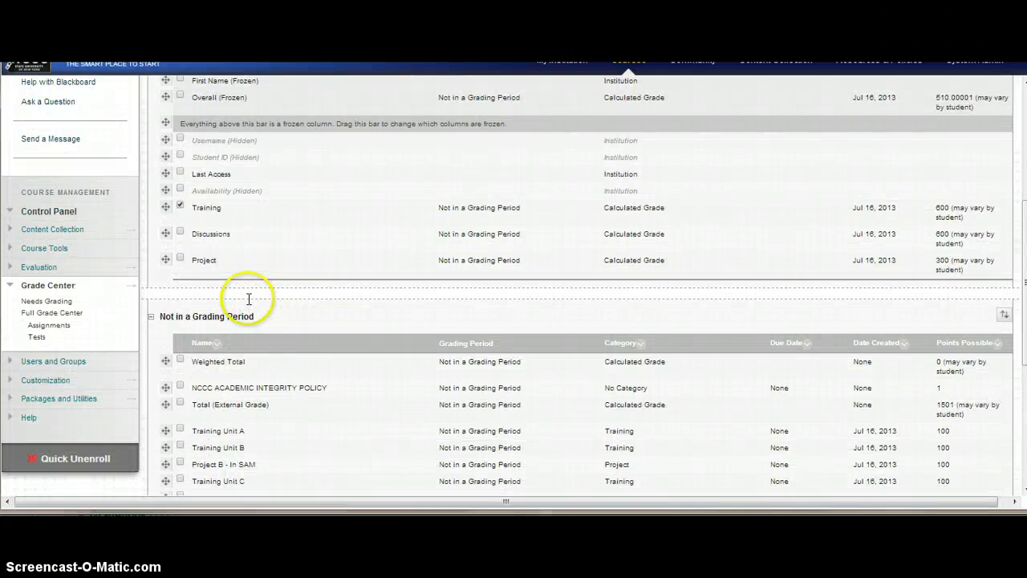
pyautogui.scroll(2, 249, 299)
pyautogui.click(180, 350)
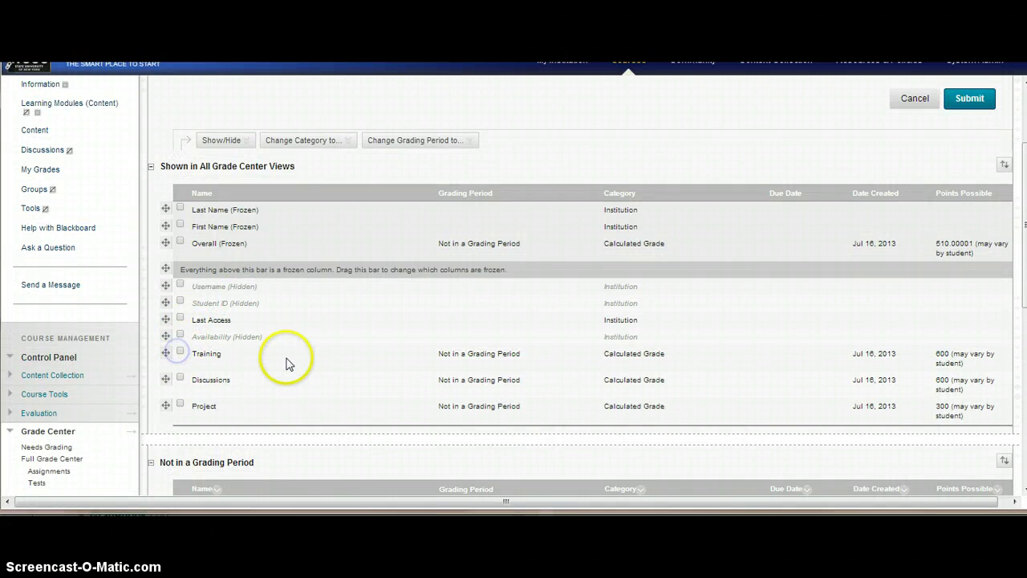
# - Reorder the columns under Not in a Grading Period so Project B - In SAM and Project C - In SAM directly precede Training Unit A
pyautogui.scroll(-3, 288, 363)
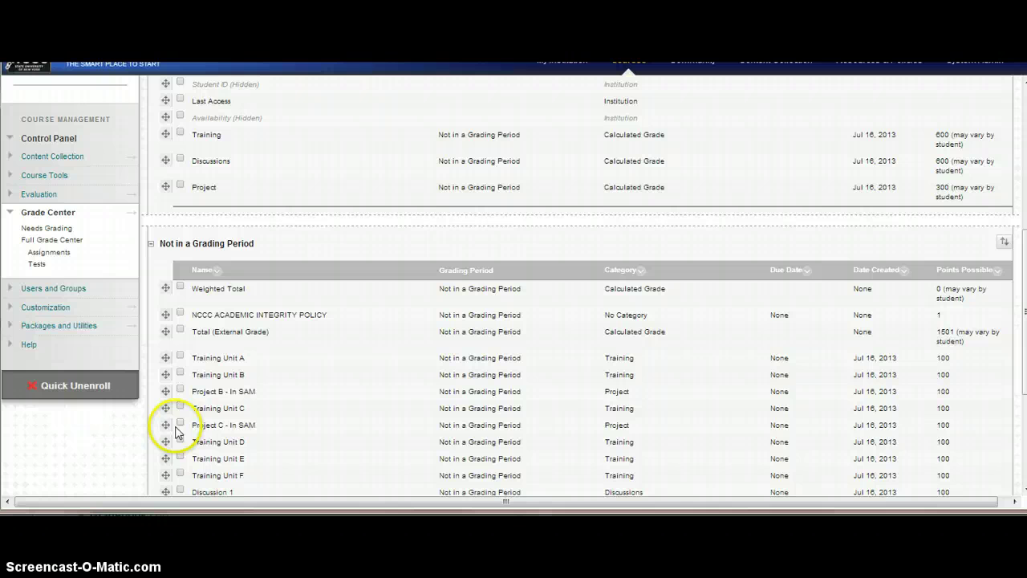
pyautogui.moveTo(166, 415); pyautogui.dragTo(215, 418)
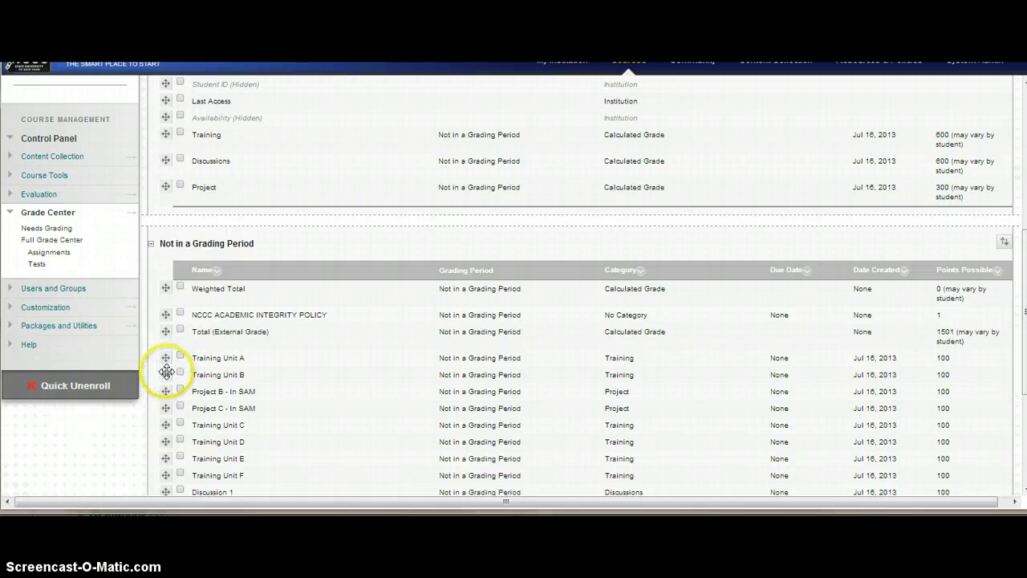
pyautogui.moveTo(169, 368); pyautogui.dragTo(161, 417)
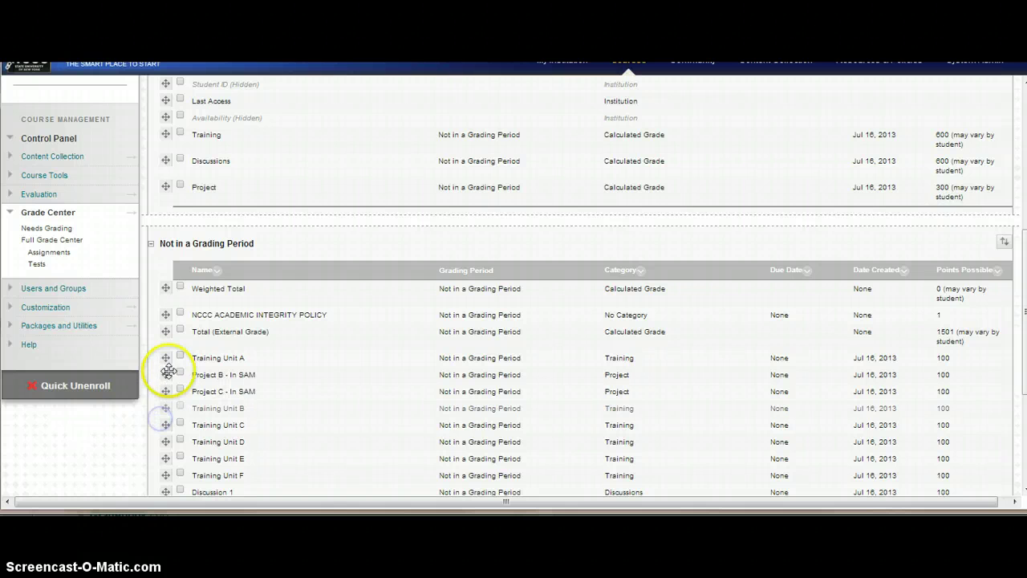
pyautogui.moveTo(166, 358); pyautogui.dragTo(166, 394)
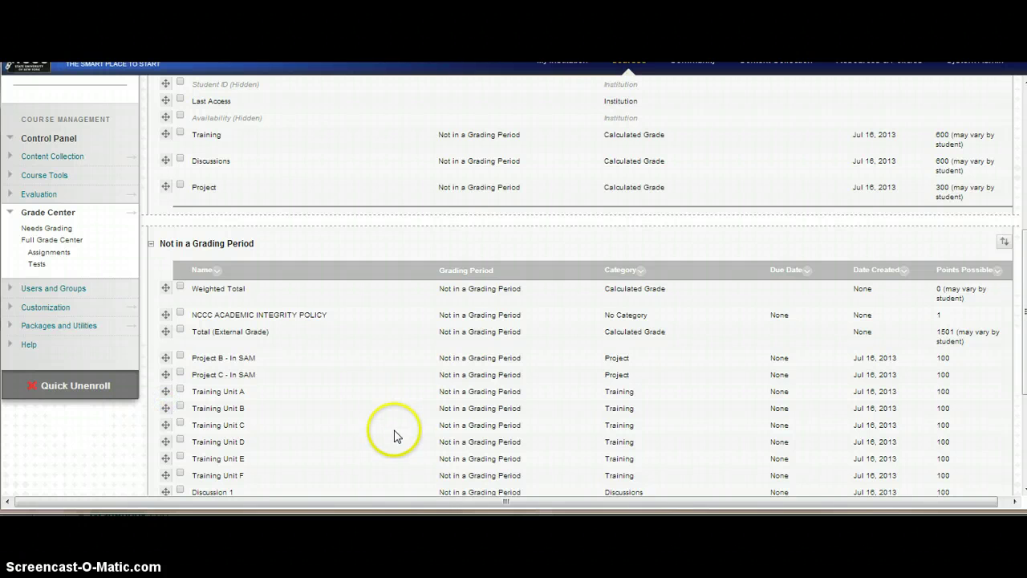
# - Check the available grading period choices and submit the Column Organization changes
pyautogui.scroll(-3, 381, 439)
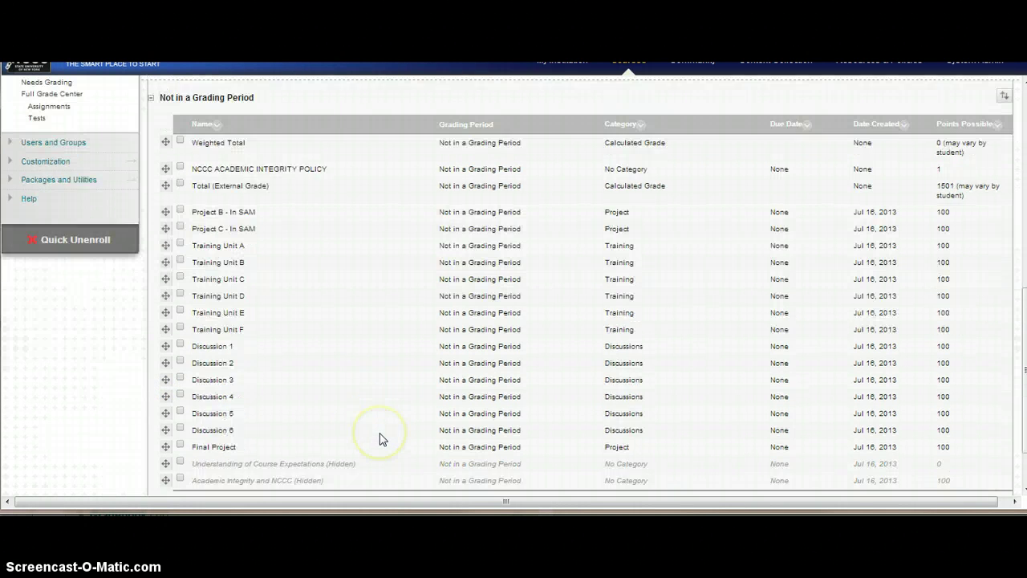
pyautogui.scroll(-2, 380, 439)
pyautogui.click(378, 447)
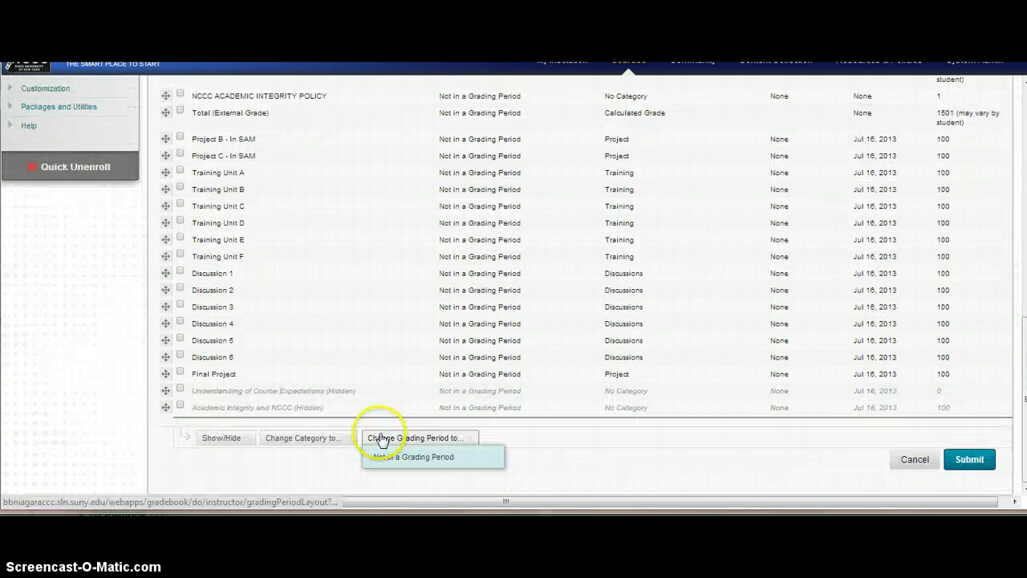
pyautogui.click(968, 464)
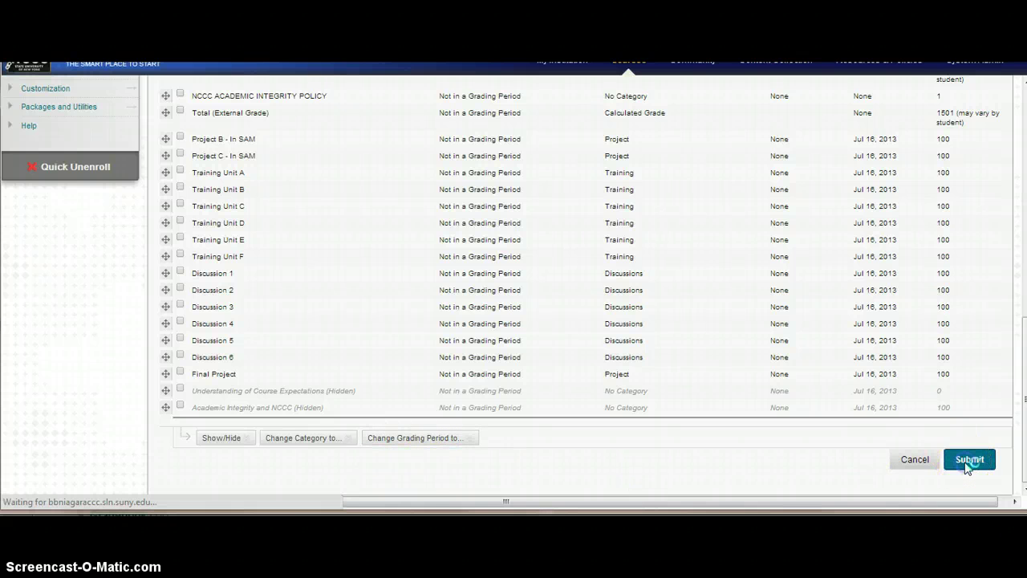